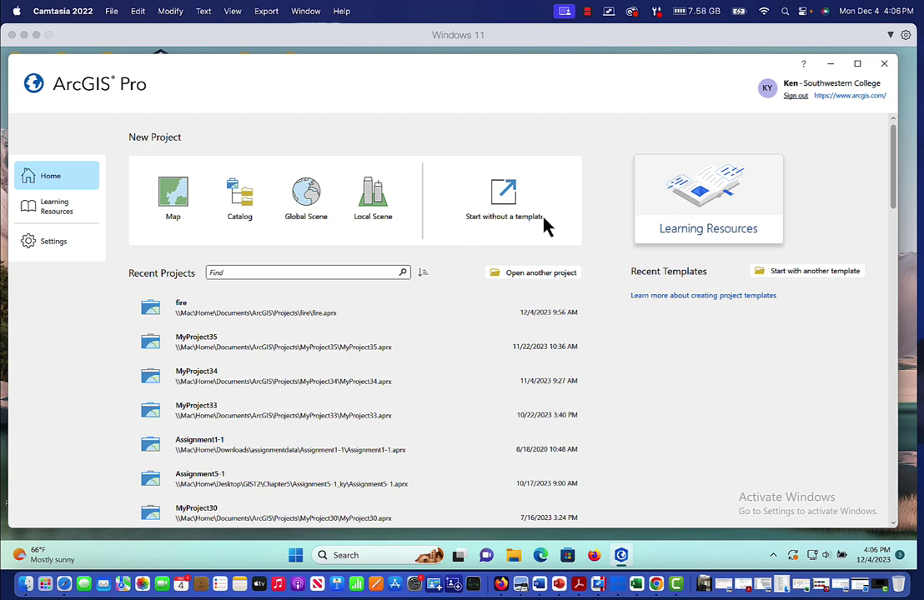
Create a new map project named 'FireHazards' in the default Projects folder
click(180, 198)
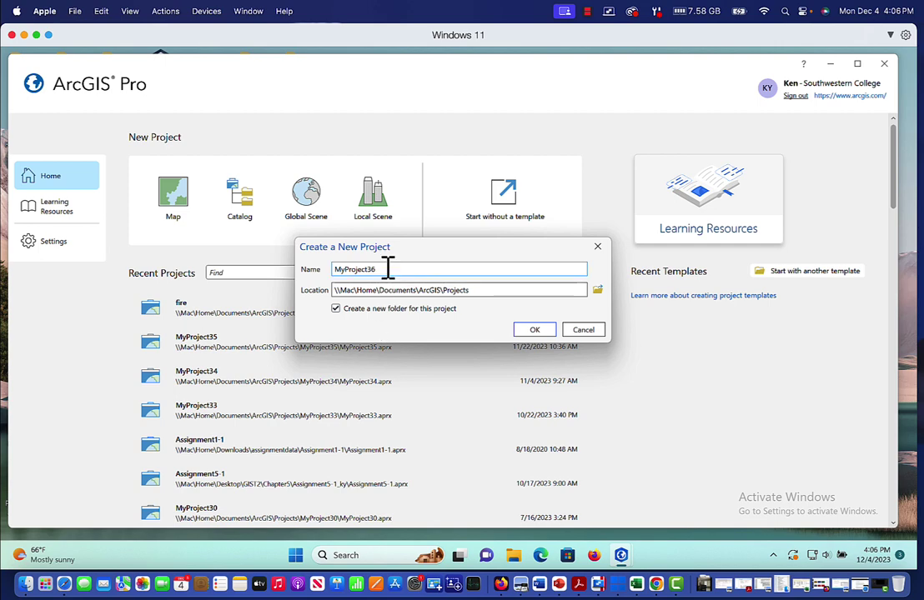
drag(386, 268, 314, 267)
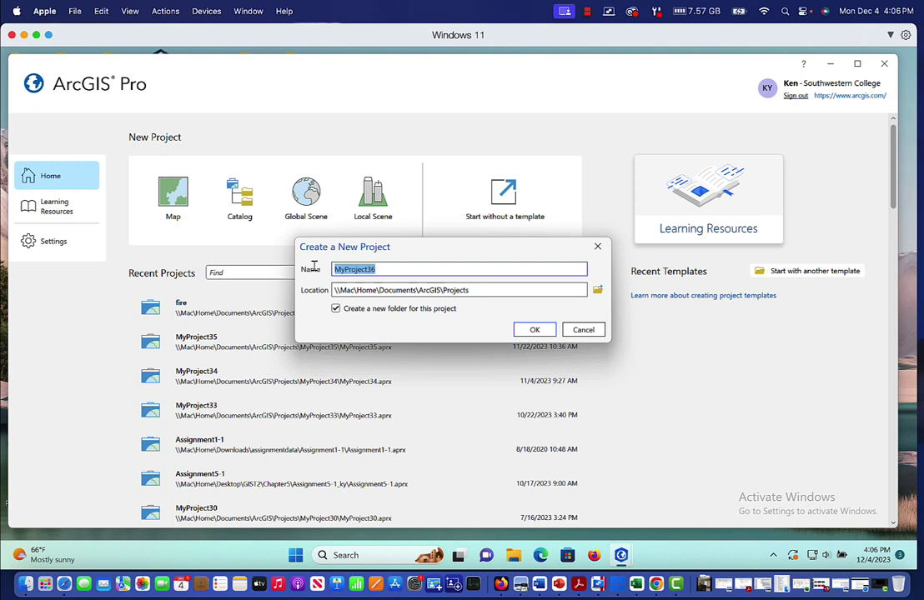
text(Fire)
text(Hazards)
click(530, 330)
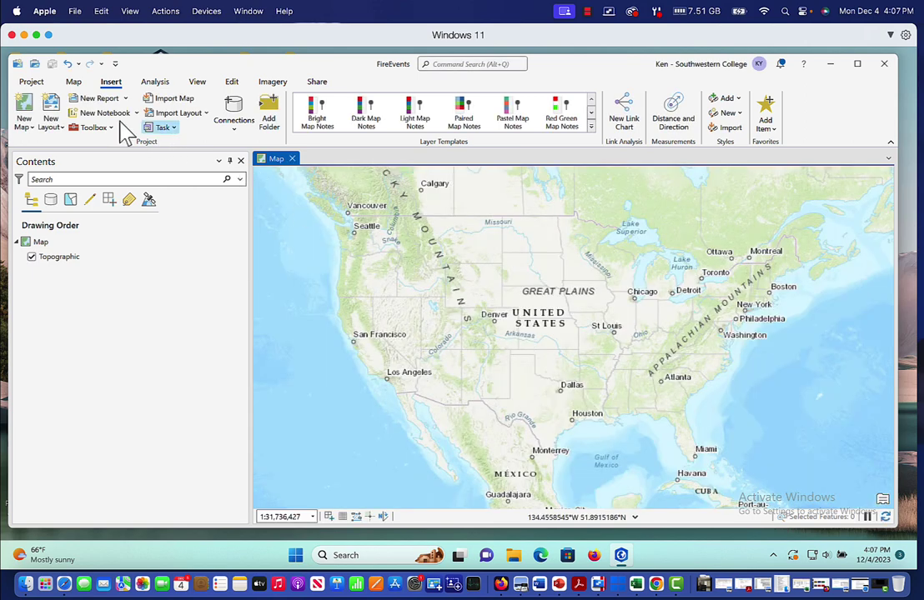
Add California_Fire_Perimeters__all_.shp from Downloads to the map
click(74, 83)
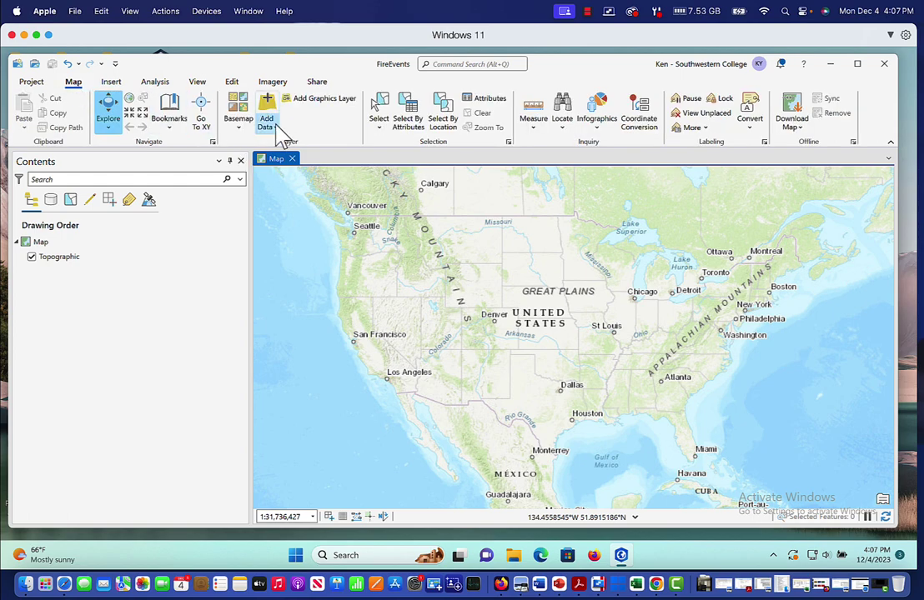
click(278, 130)
click(286, 160)
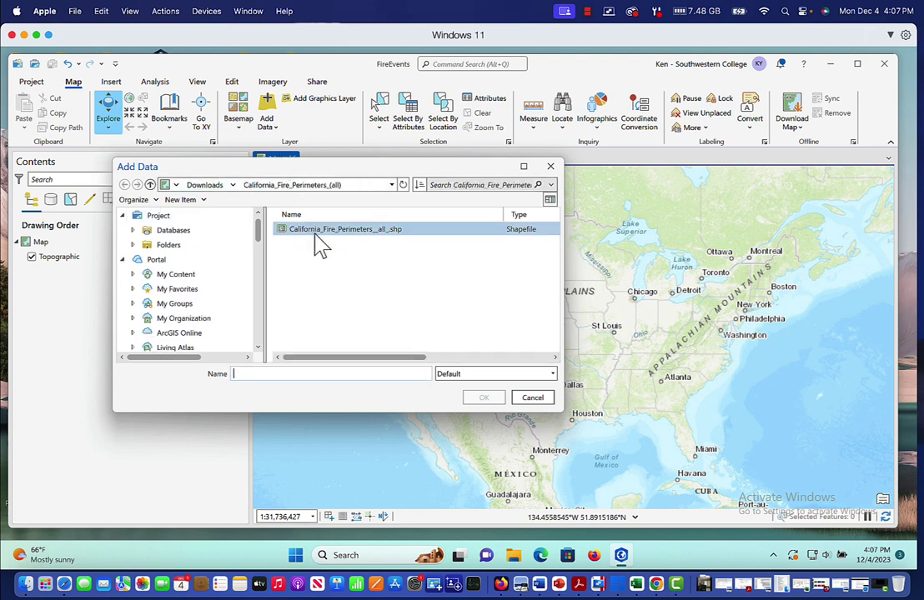
click(302, 230)
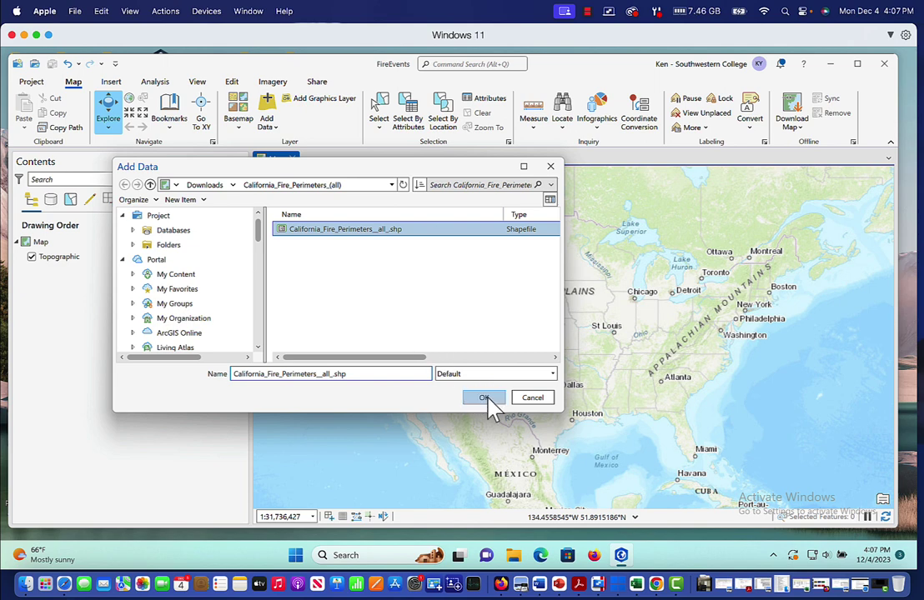
click(485, 399)
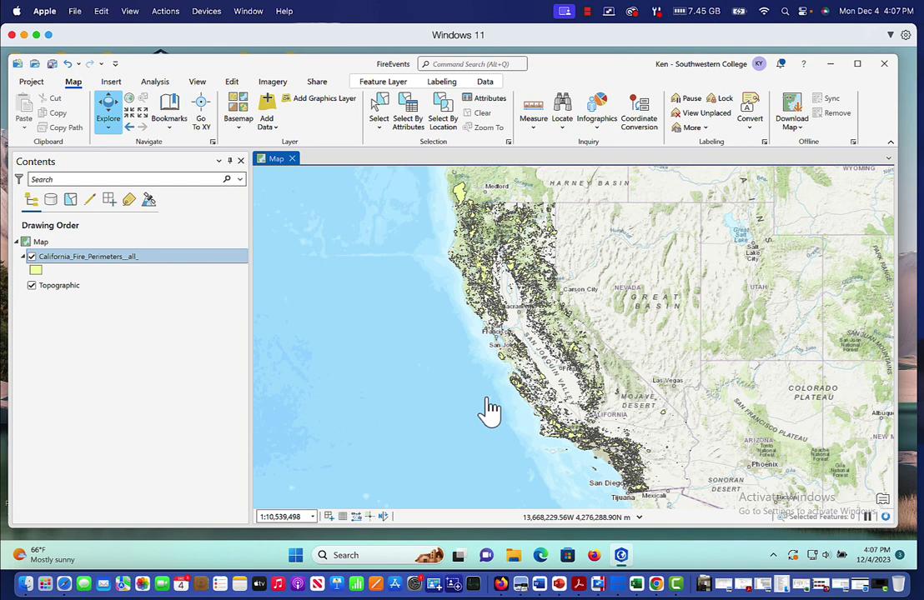
Open the fire perimeters attribute table and sort ALARM_DATE ascending
right_click(84, 256)
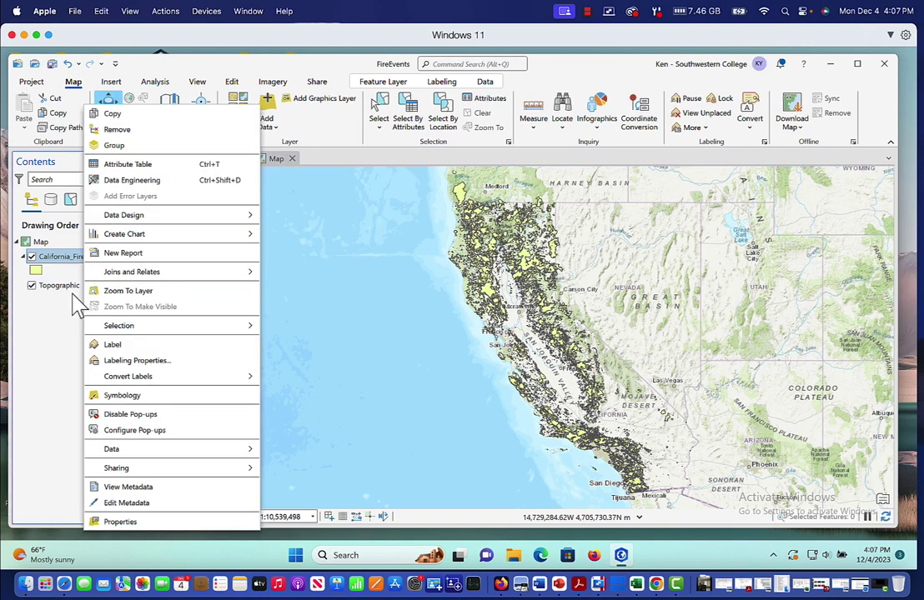
click(121, 164)
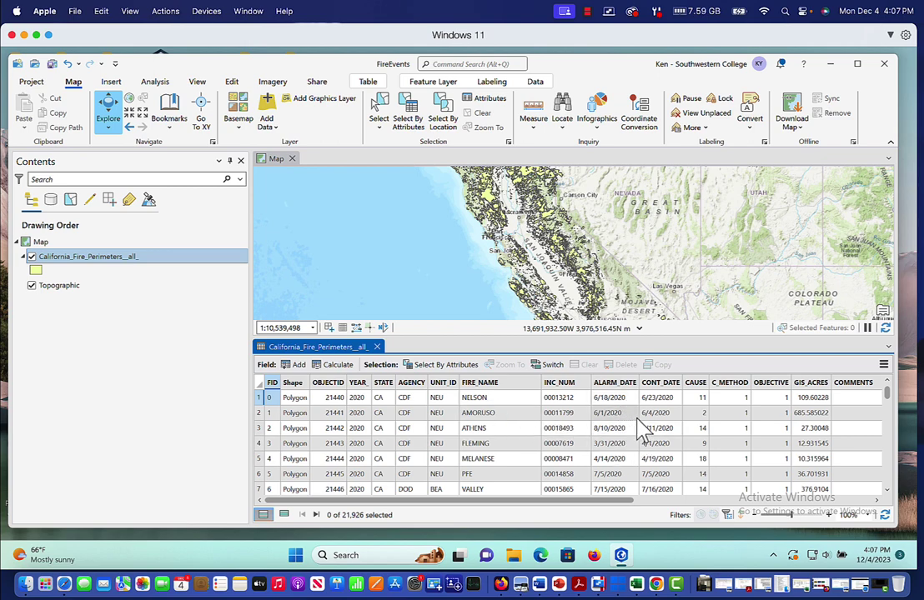
click(623, 384)
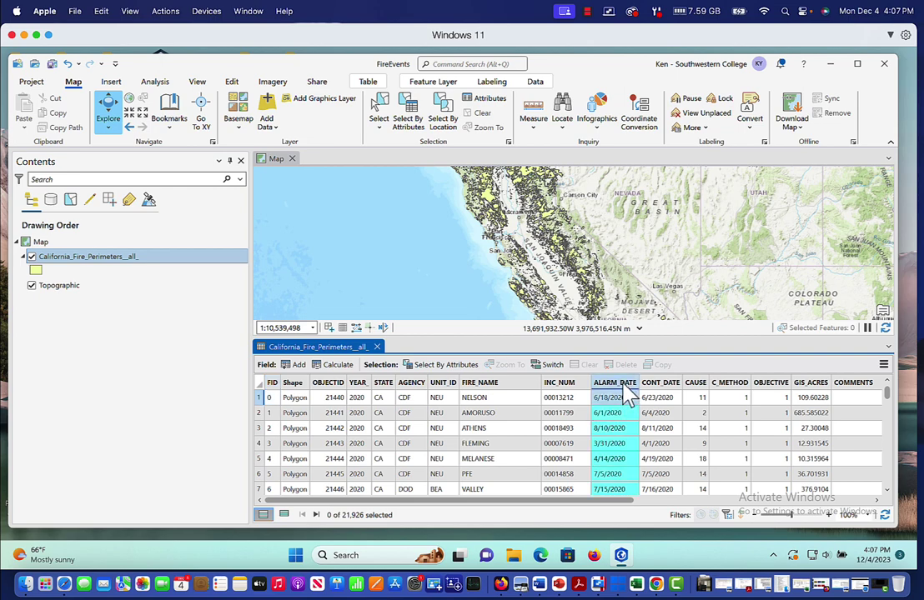
right_click(625, 385)
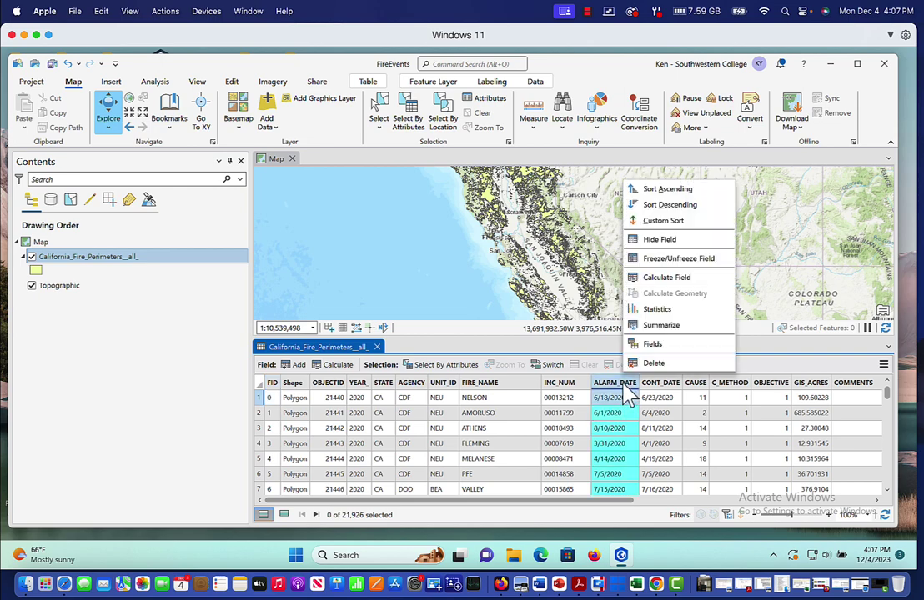
click(659, 194)
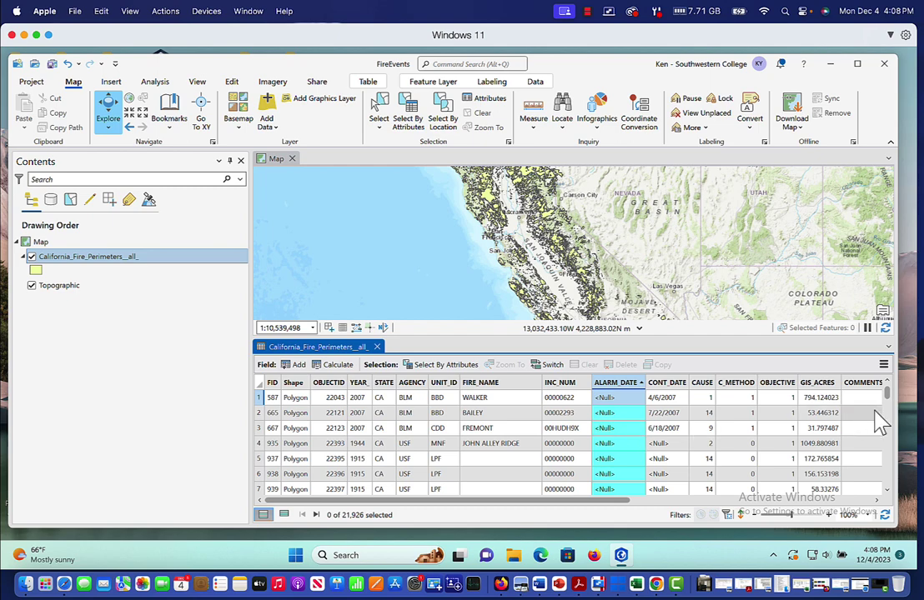
Scroll through the sorted records down to the November 2022 fires
scroll(886, 484, down, 5)
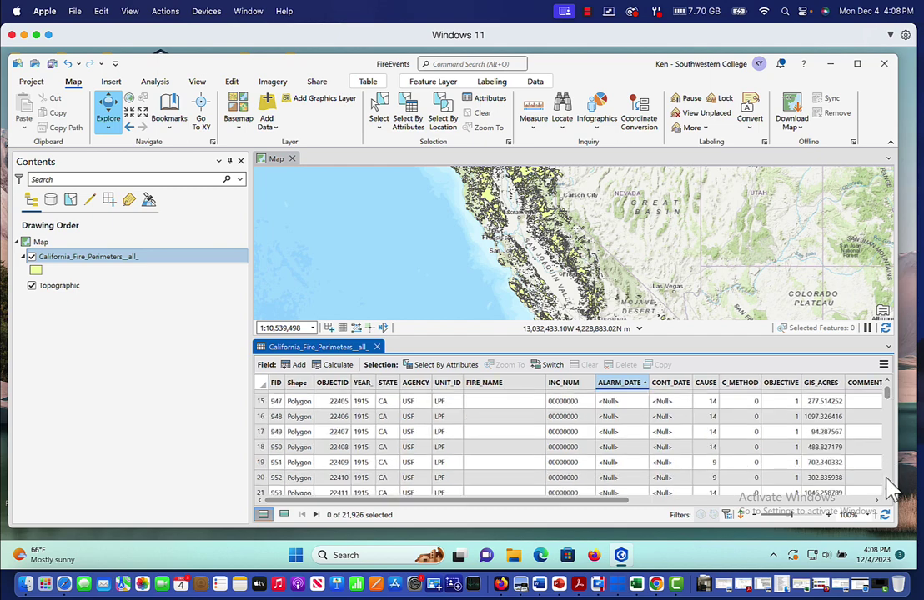
scroll(888, 484, down, 20)
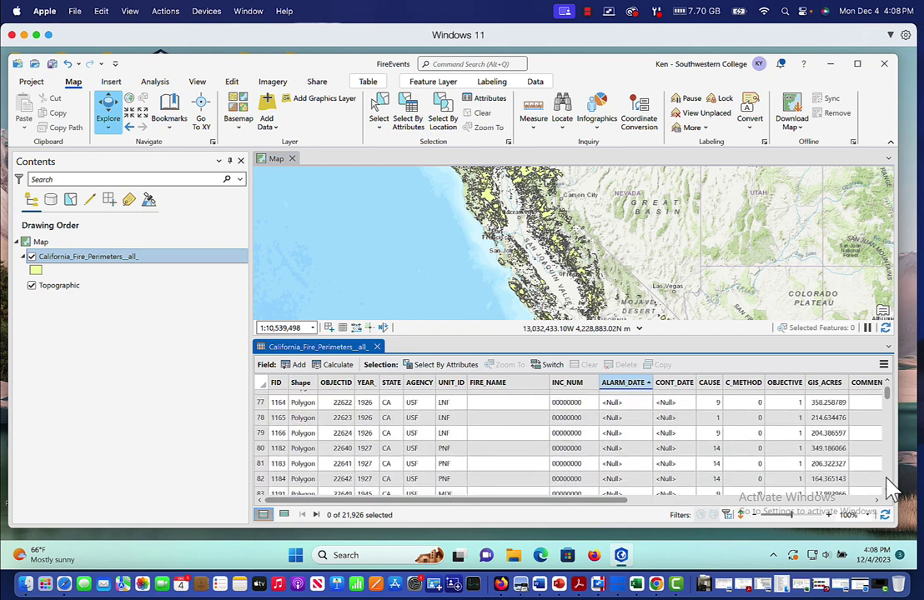
scroll(888, 487, down, 20)
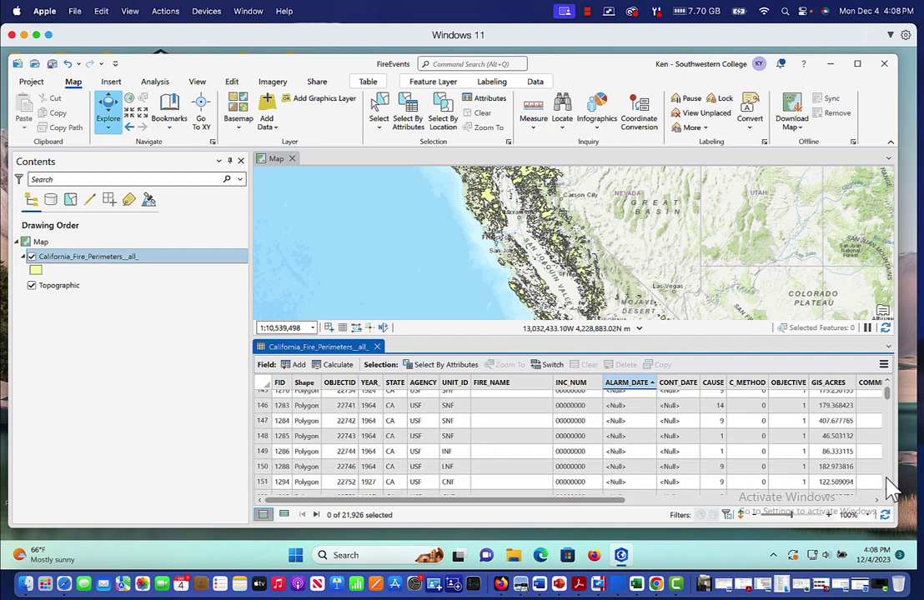
scroll(890, 478, down, 9)
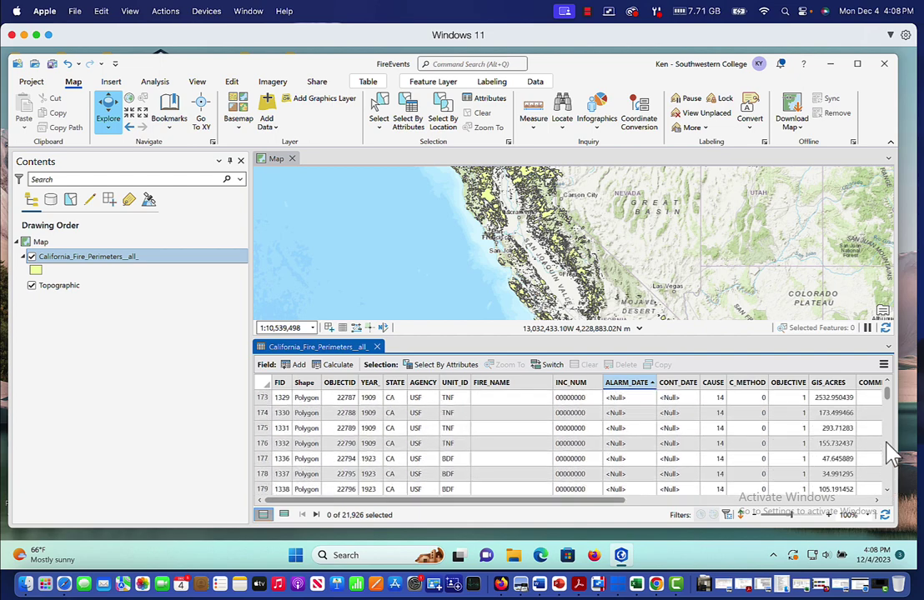
drag(890, 406, 890, 428)
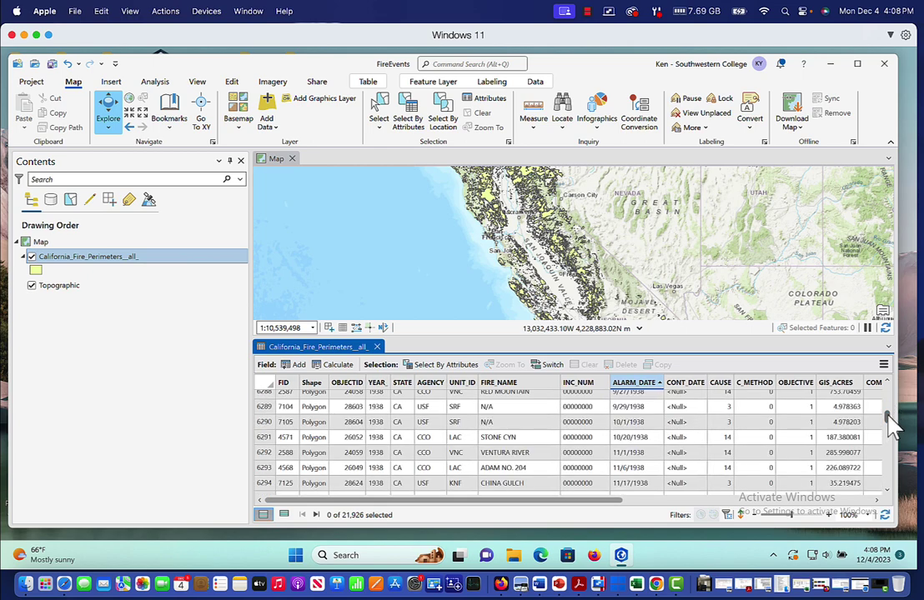
drag(891, 412, 890, 406)
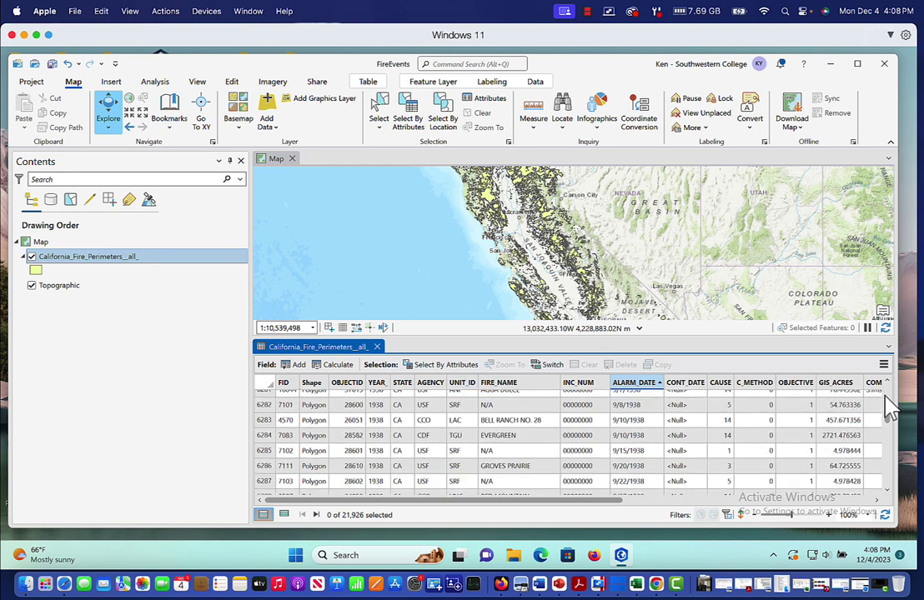
scroll(890, 409, up, 10)
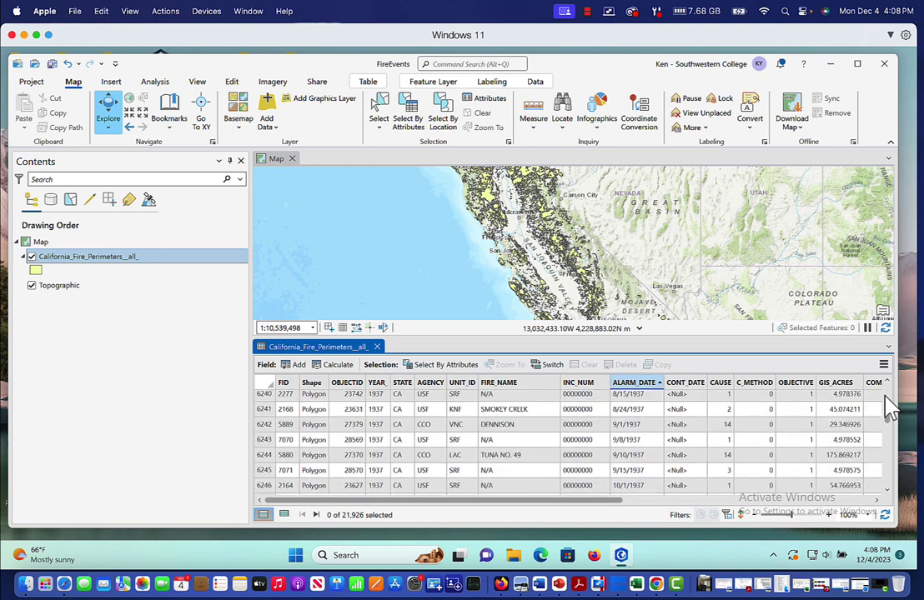
scroll(890, 408, up, 12)
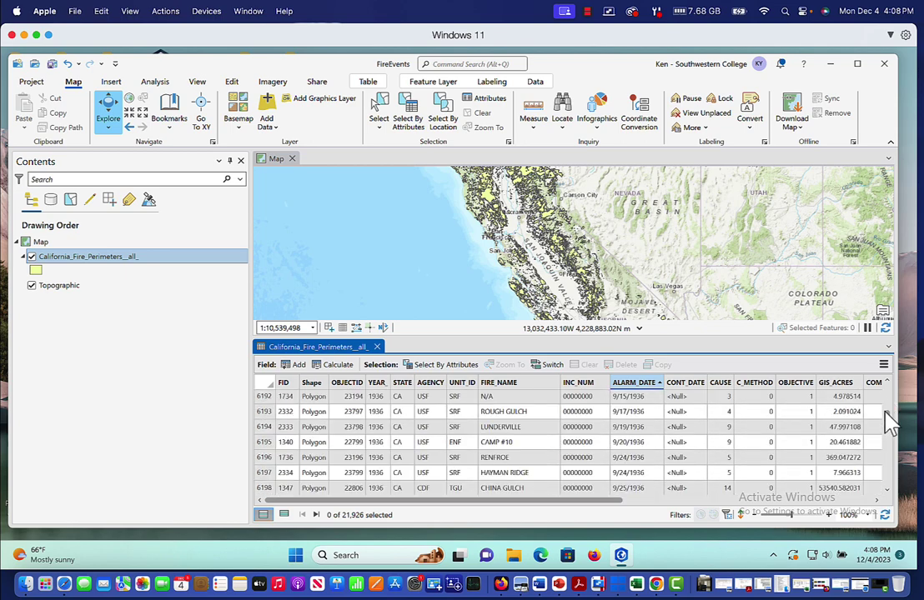
drag(889, 415, 890, 508)
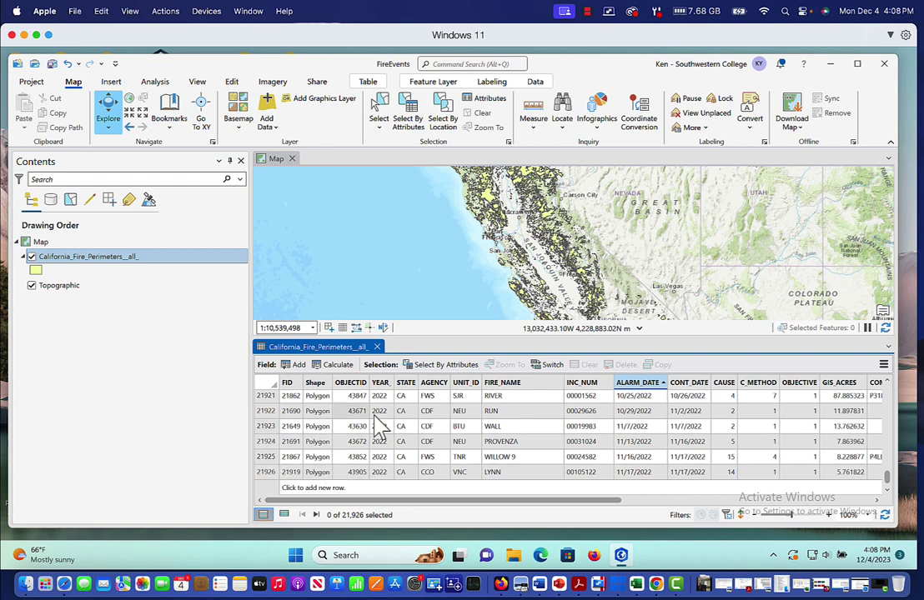
Close the fire perimeters attribute table to return to the map
click(377, 347)
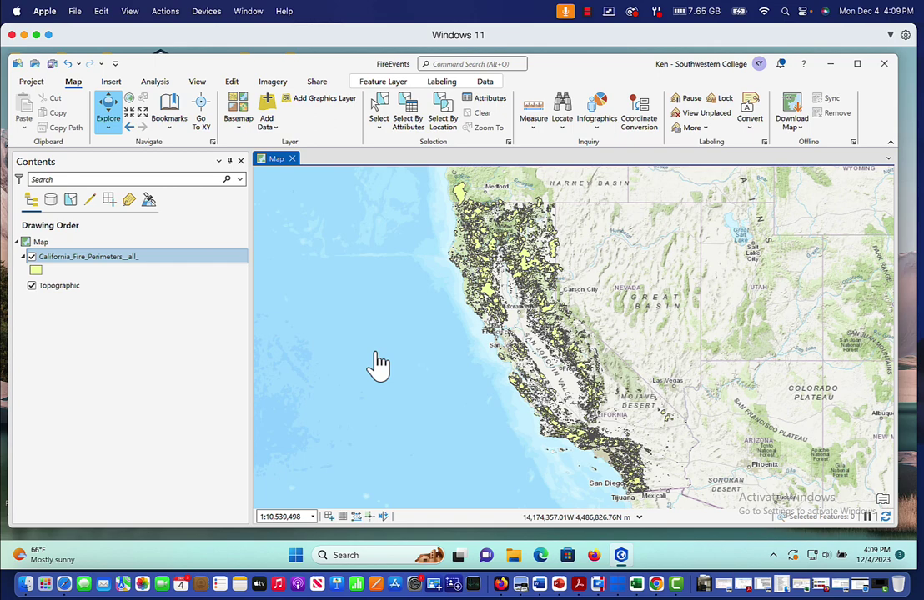
Search the Geoprocessing tools for 'hotspot' from the Analysis tab
click(155, 83)
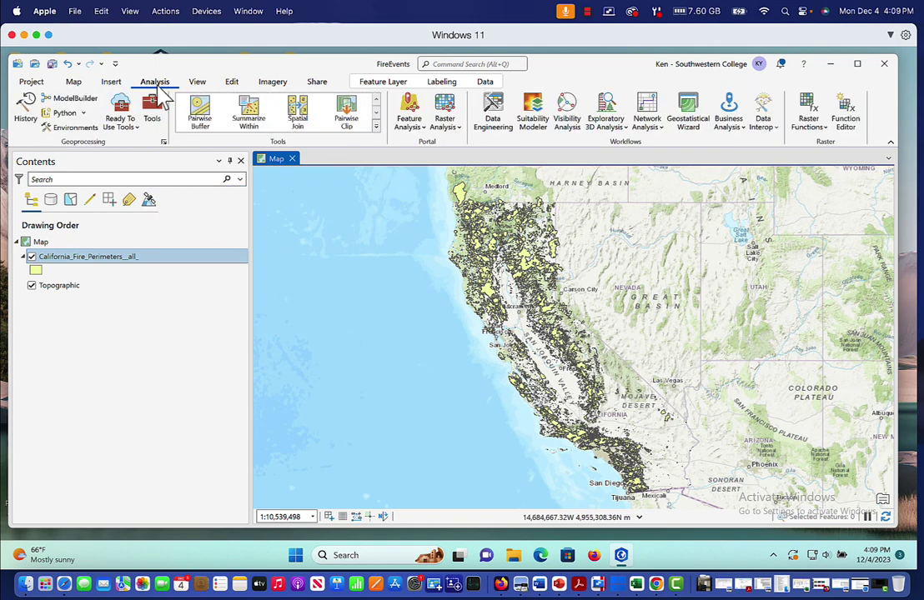
click(151, 107)
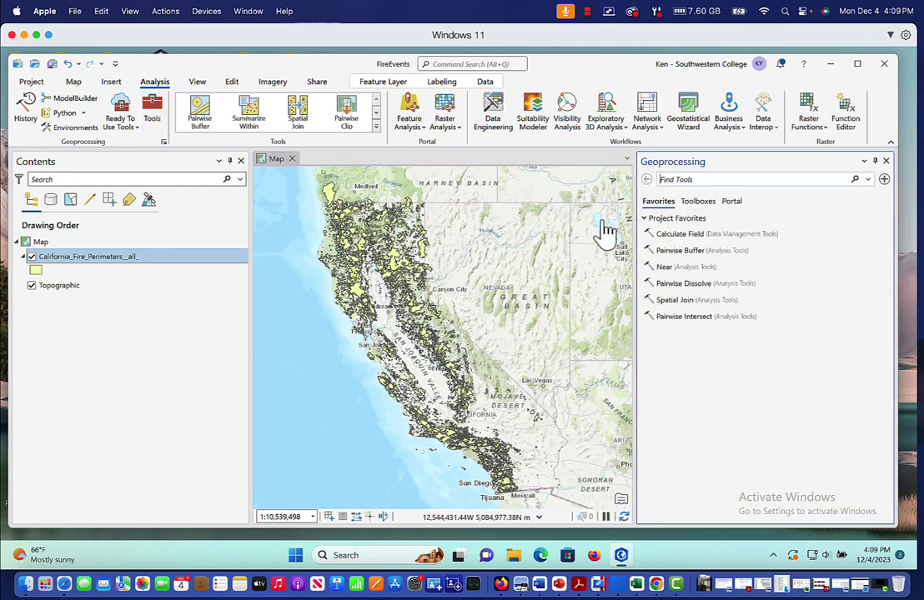
click(701, 179)
text(hotspot)
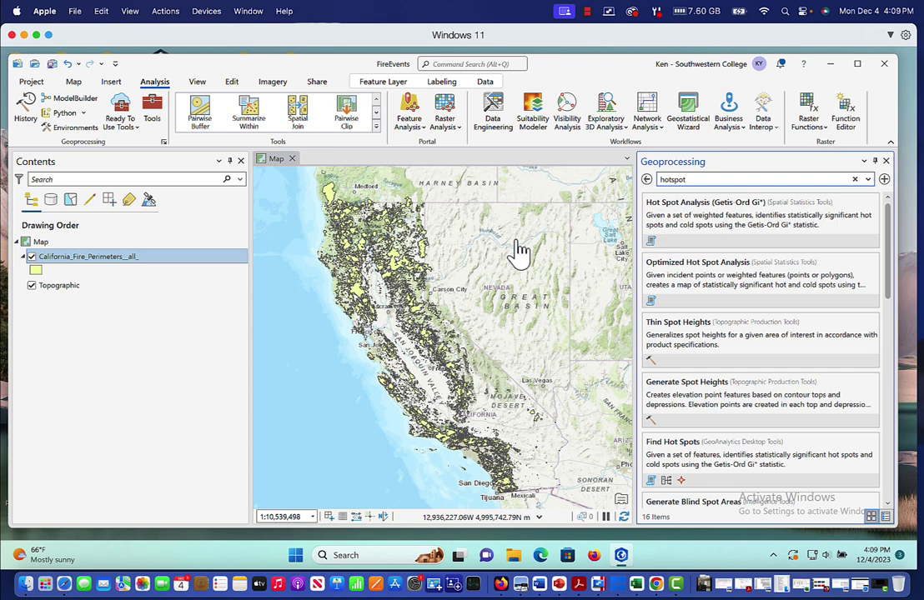
click(688, 221)
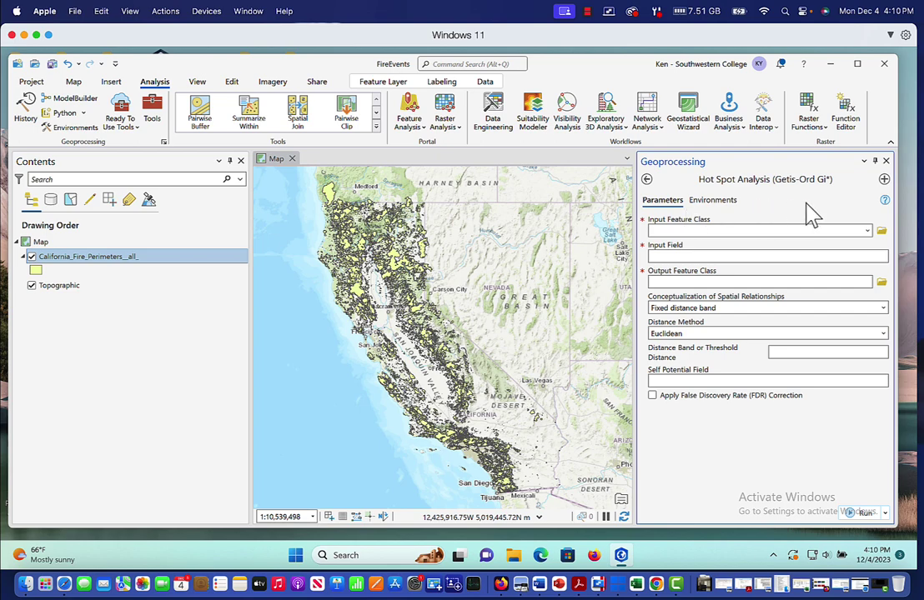
click(692, 248)
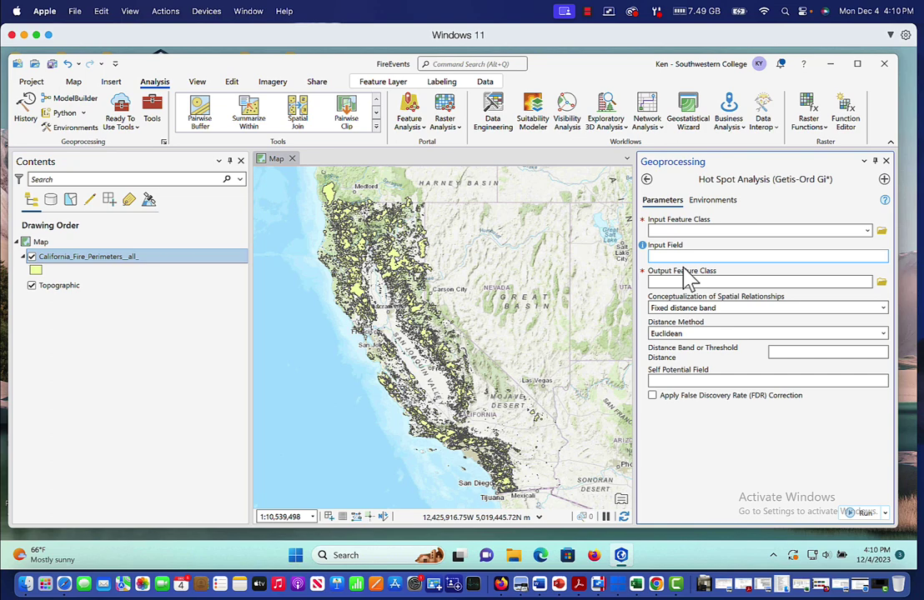
click(682, 283)
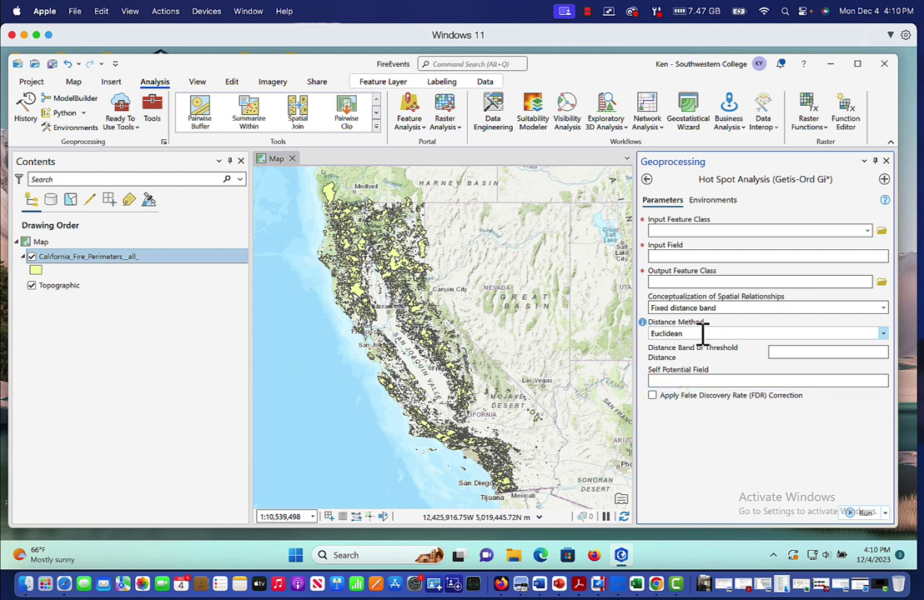
click(883, 333)
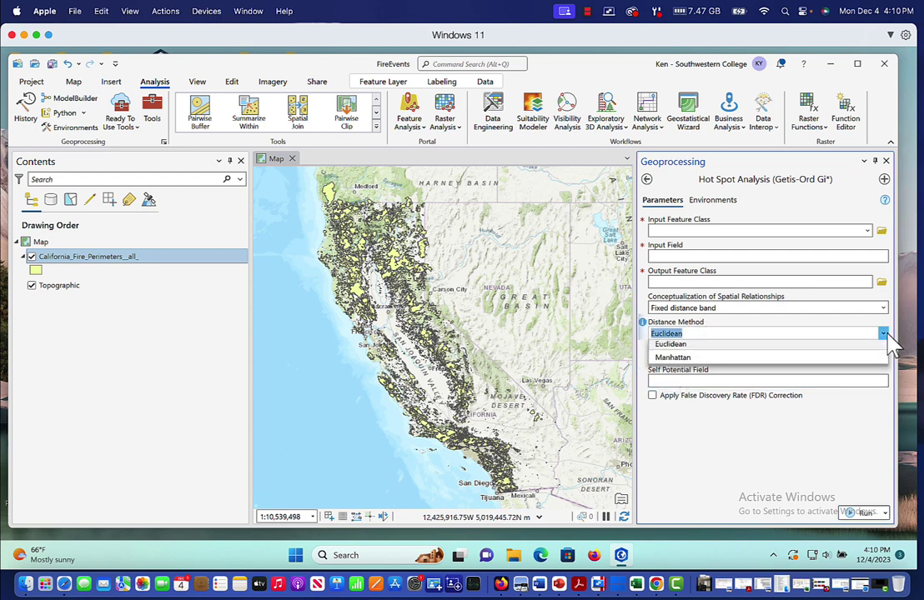
click(886, 333)
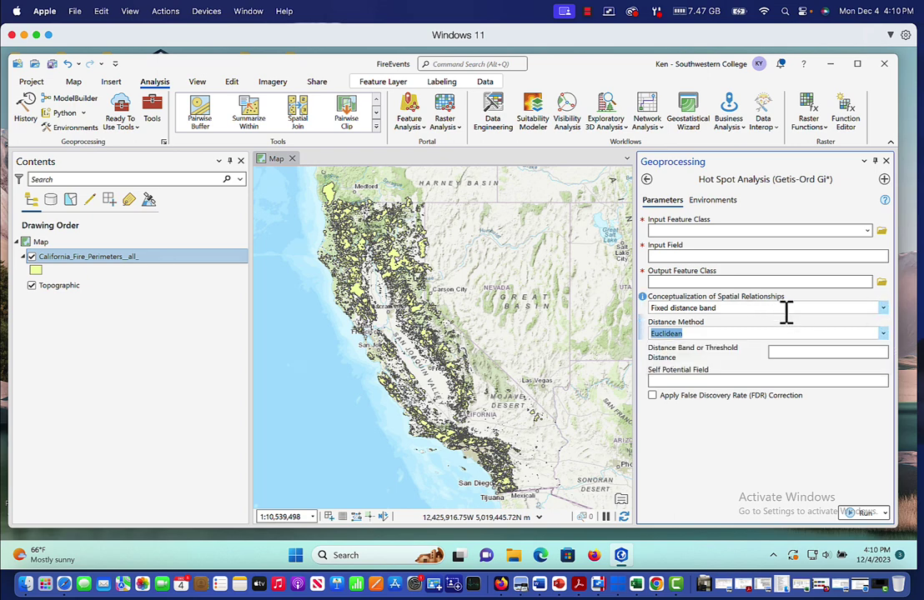
click(884, 308)
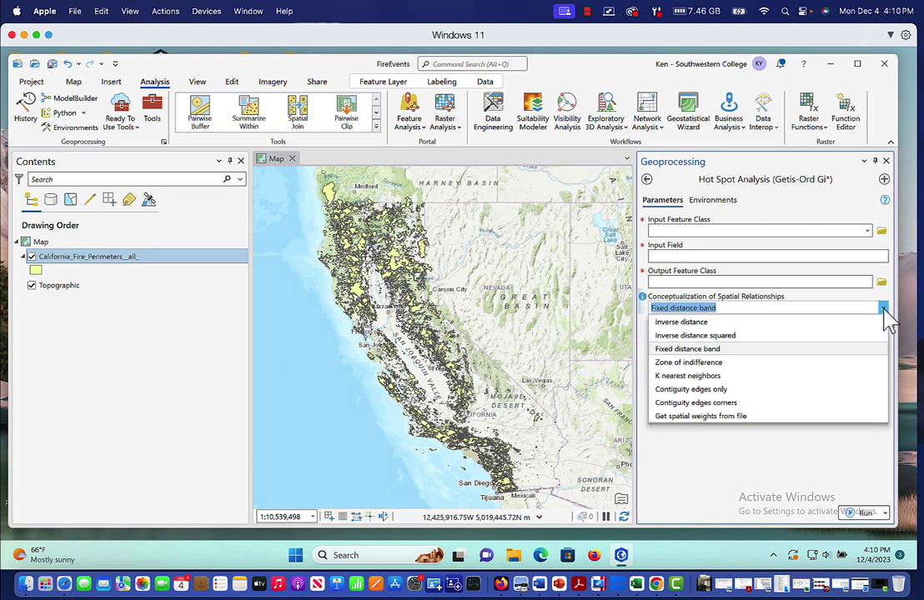
click(885, 309)
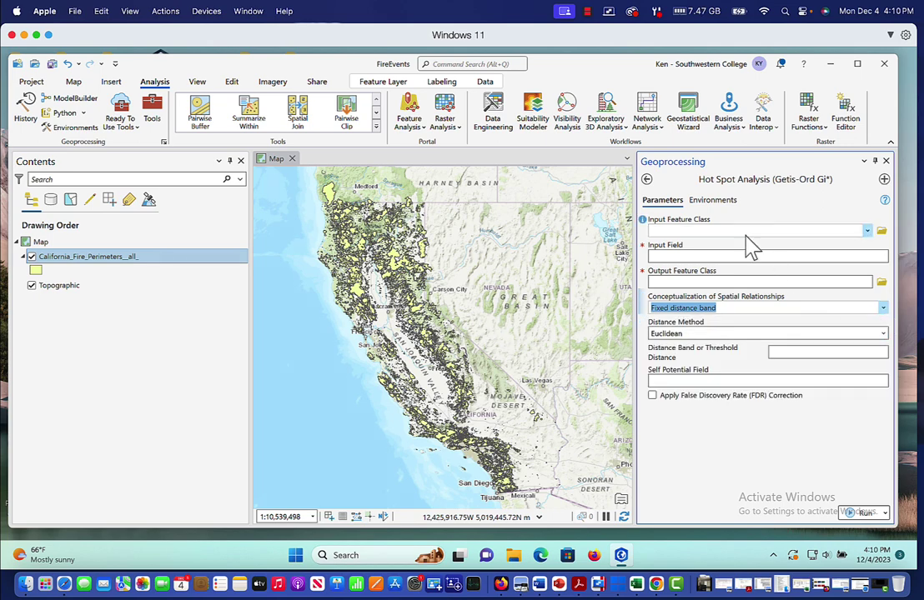
Open the Optimized Hot Spot Analysis tool from the hotspot search results
click(646, 179)
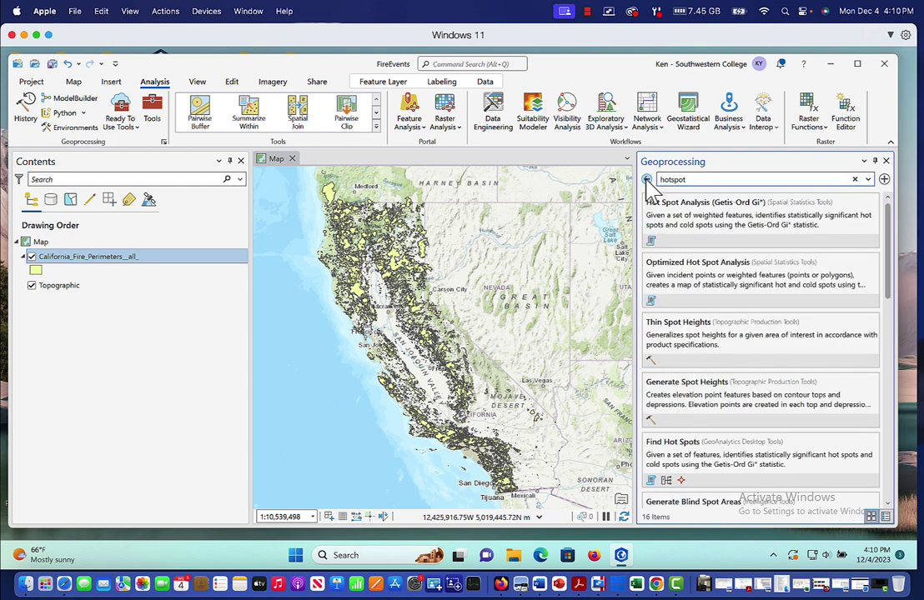
click(683, 272)
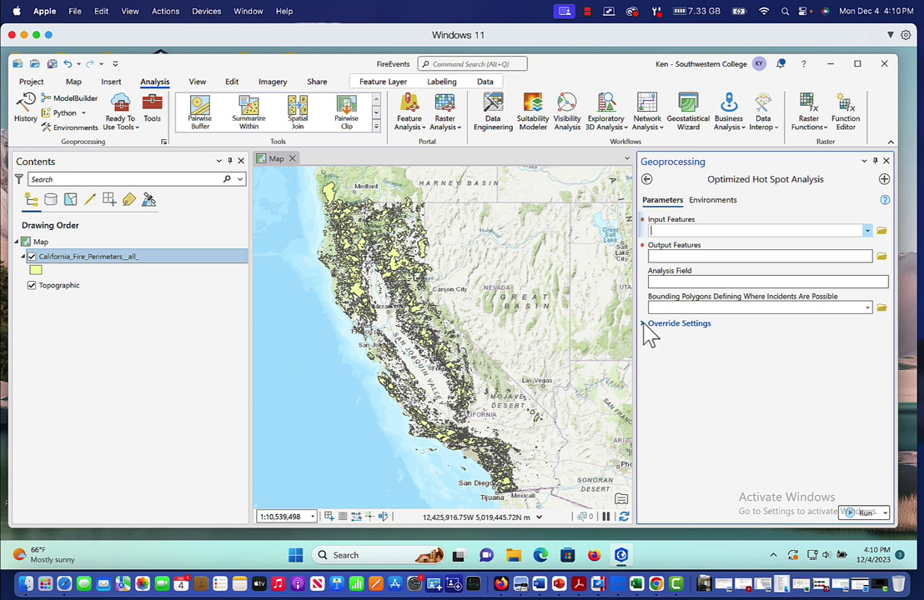
click(644, 324)
click(644, 325)
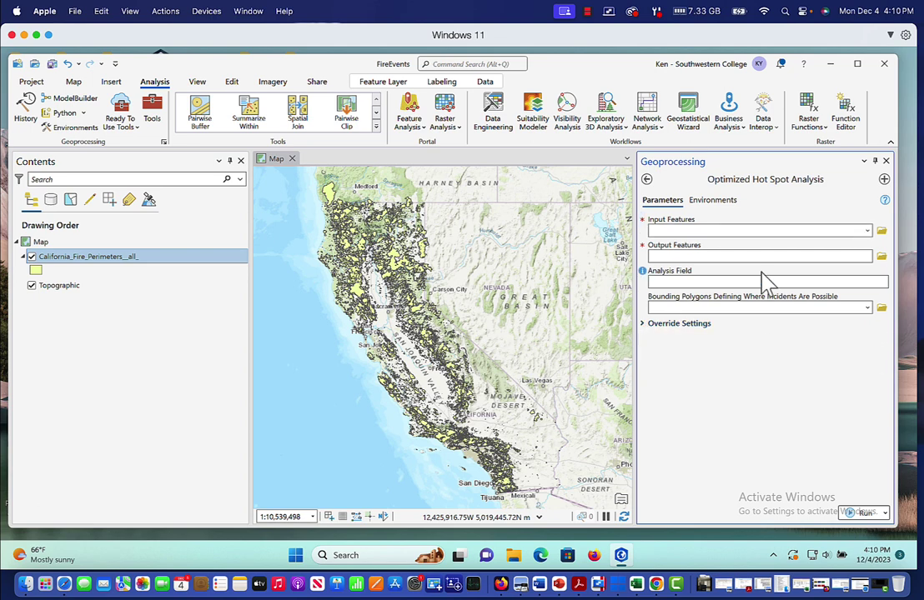
Set Input Features to California_Fire_Perimeters_all_ and Analysis Field to OBJECTID
click(868, 231)
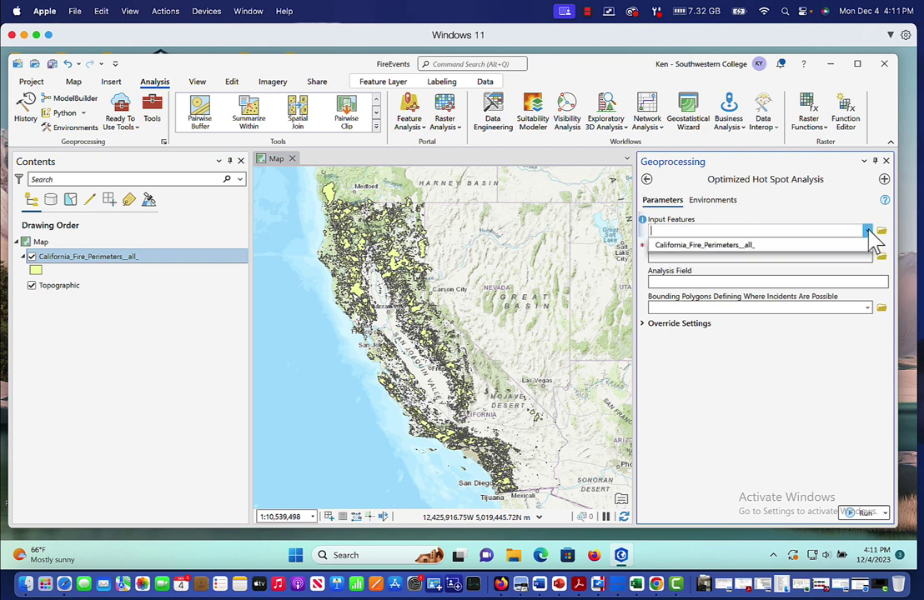
click(779, 245)
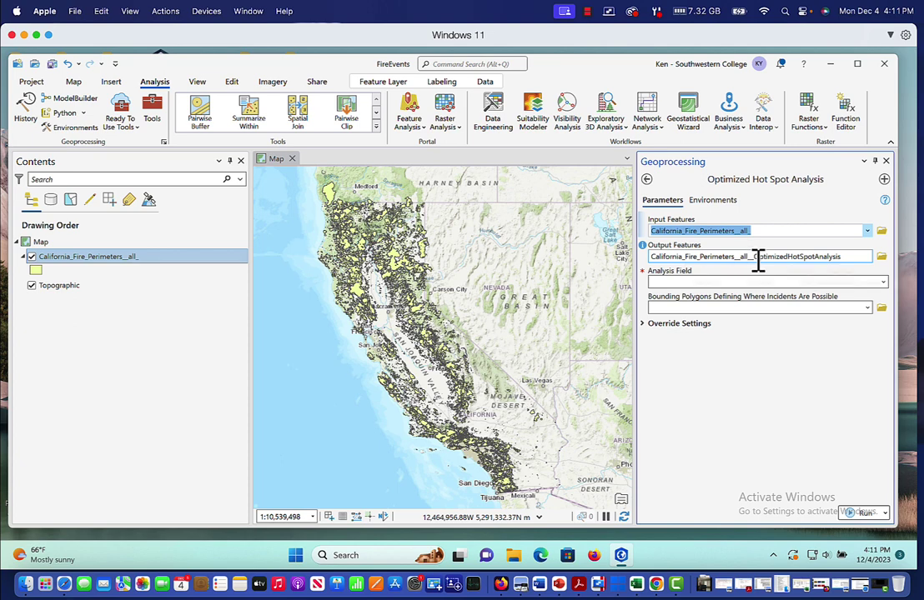
click(883, 282)
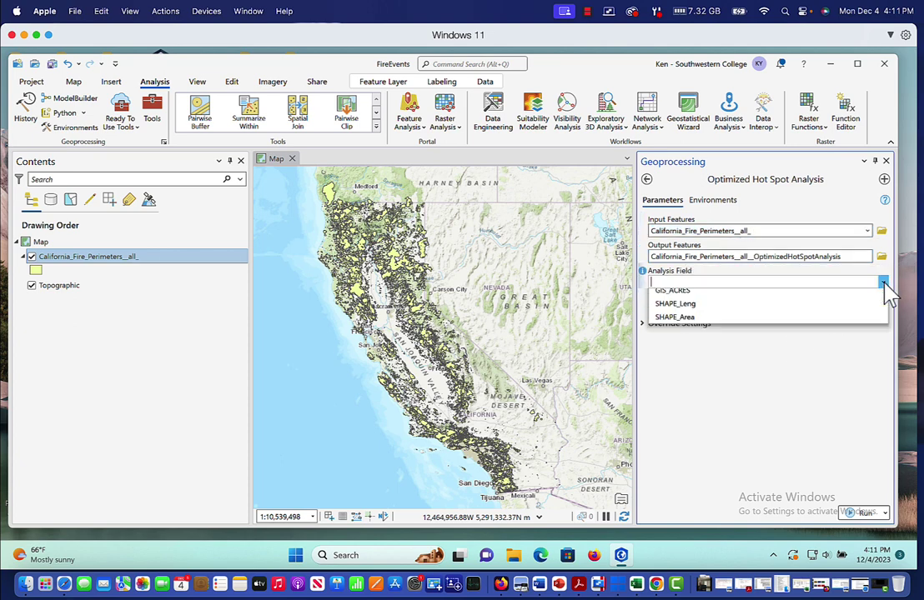
click(819, 297)
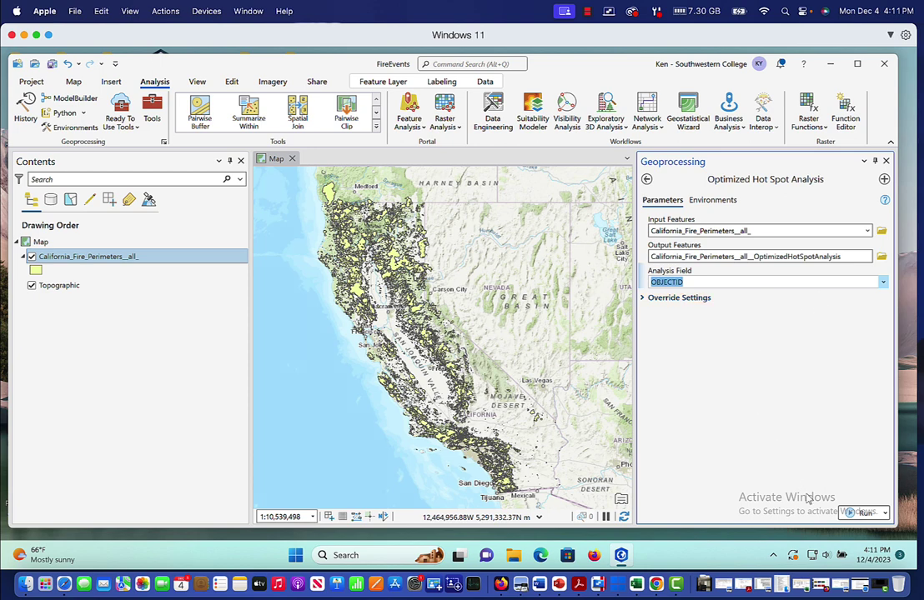
Run Optimized Hot Spot Analysis on the fire perimeters
click(859, 513)
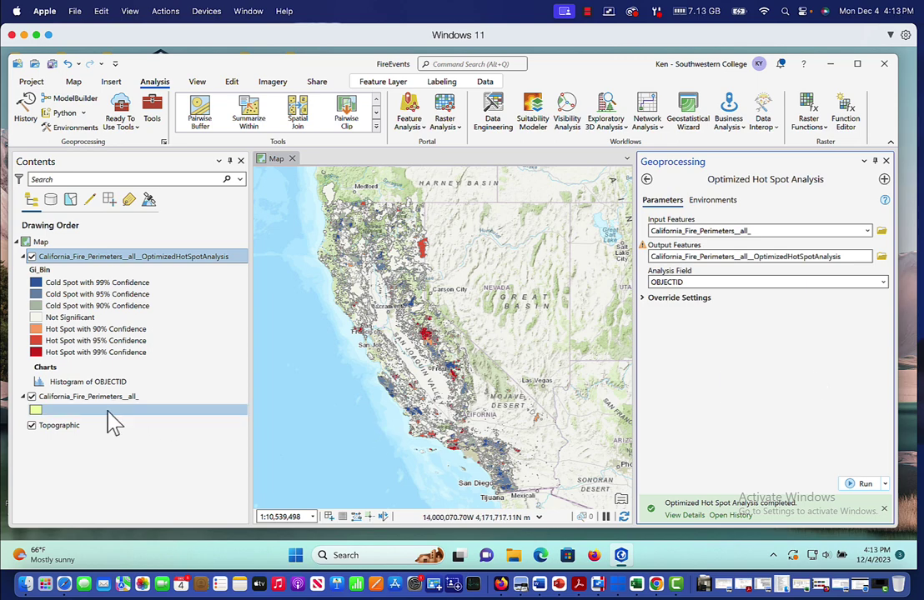
Hide the original California_Fire_Perimeters_all_ layer in the Contents pane
click(33, 397)
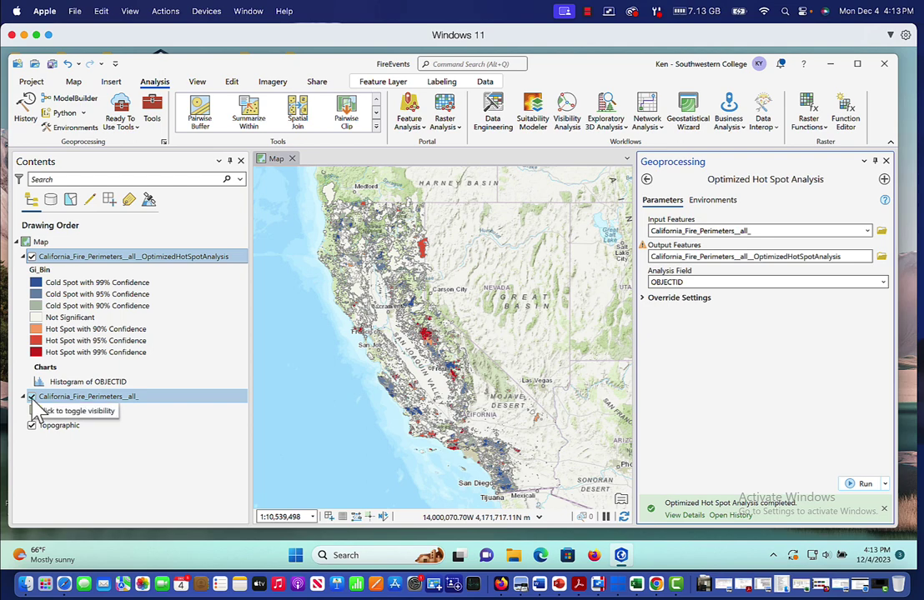
click(32, 397)
click(23, 397)
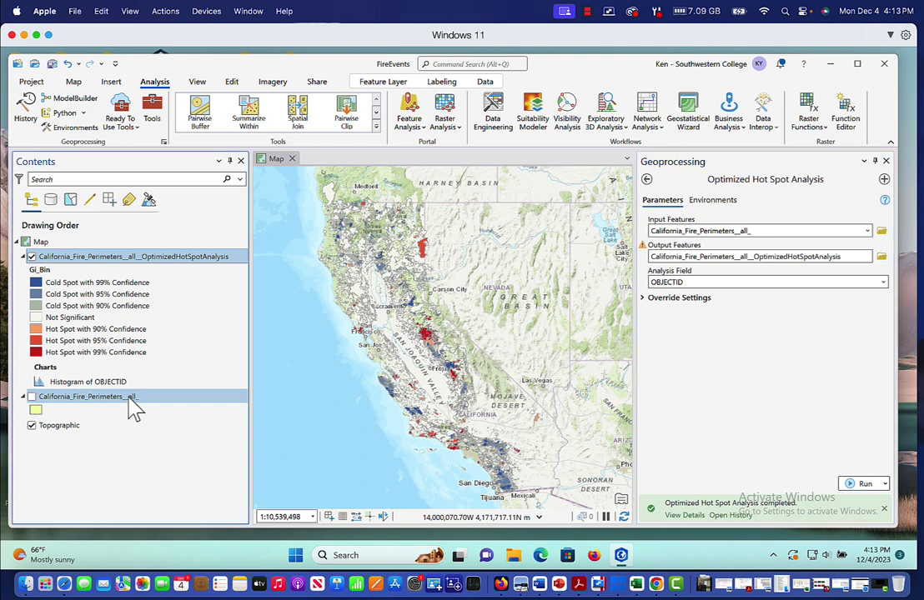
click(158, 383)
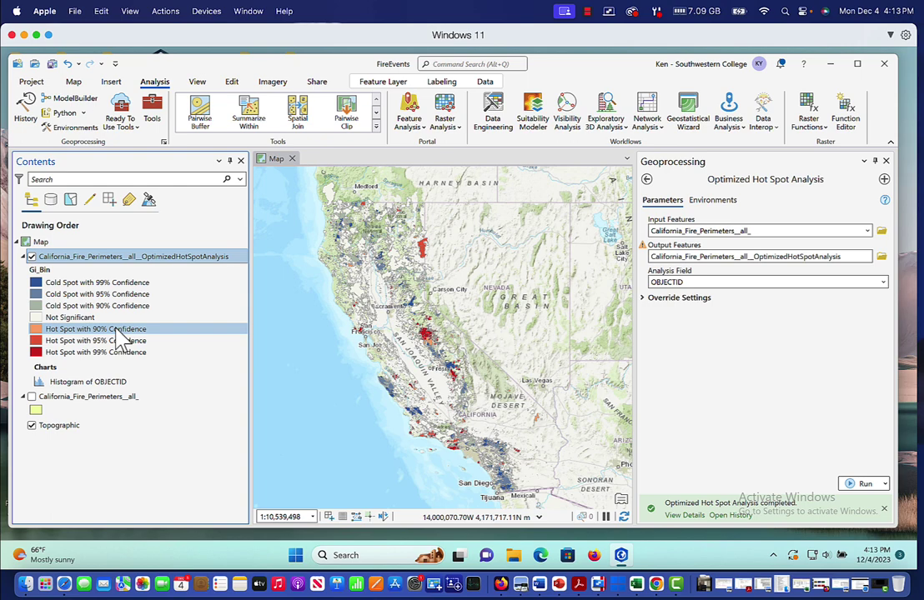
Point out the Gi_Bin legend classes, from 99% confidence cold spot to 99% hot spot
click(44, 286)
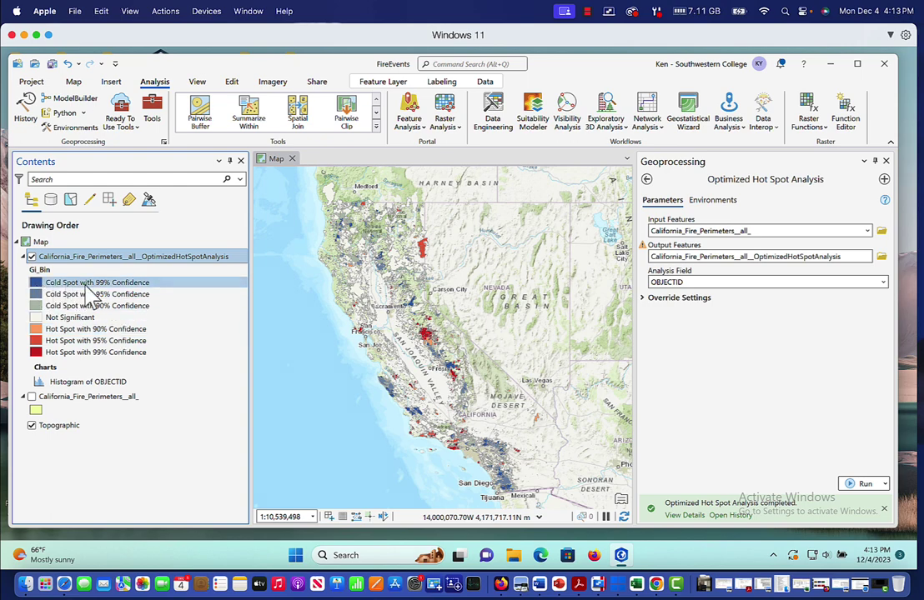
click(50, 328)
click(67, 352)
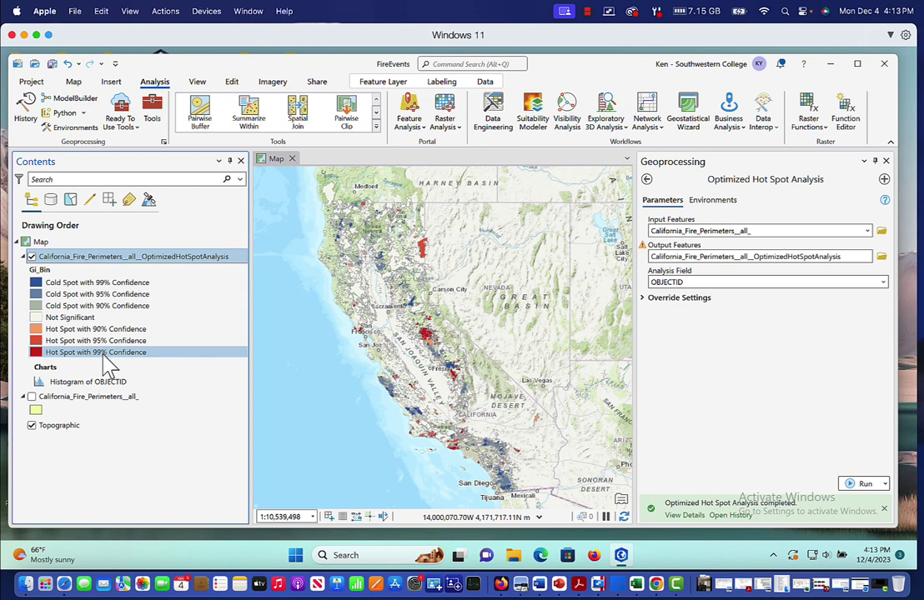
Zoom into southern California with Fixed Zoom In and scroll-zooming
click(73, 81)
click(130, 114)
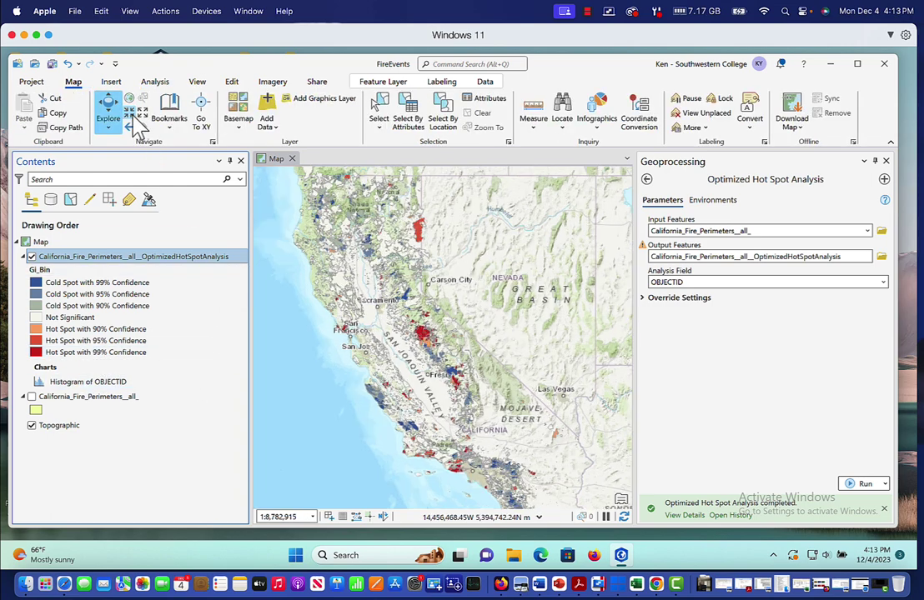
scroll(340, 285, up, 3)
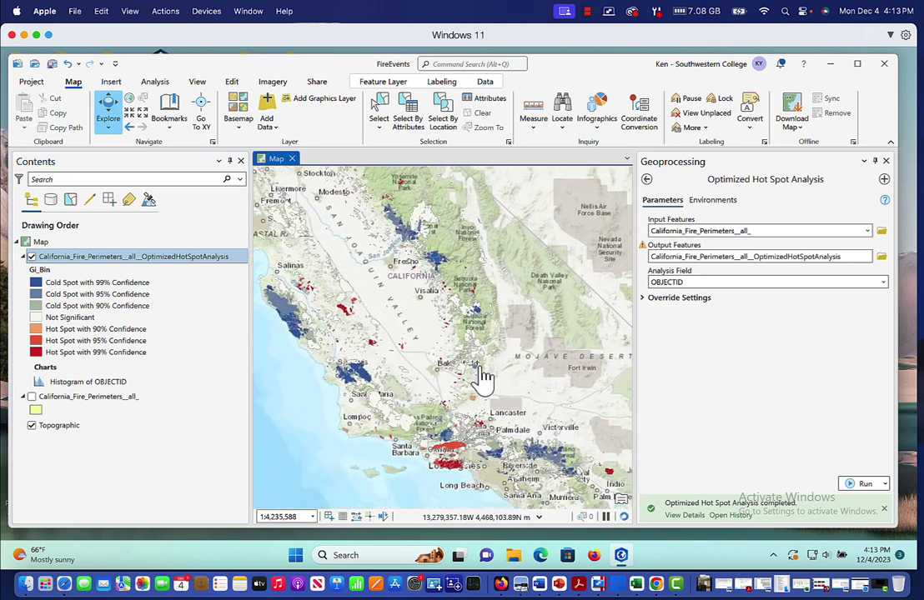
scroll(482, 377, down, 5)
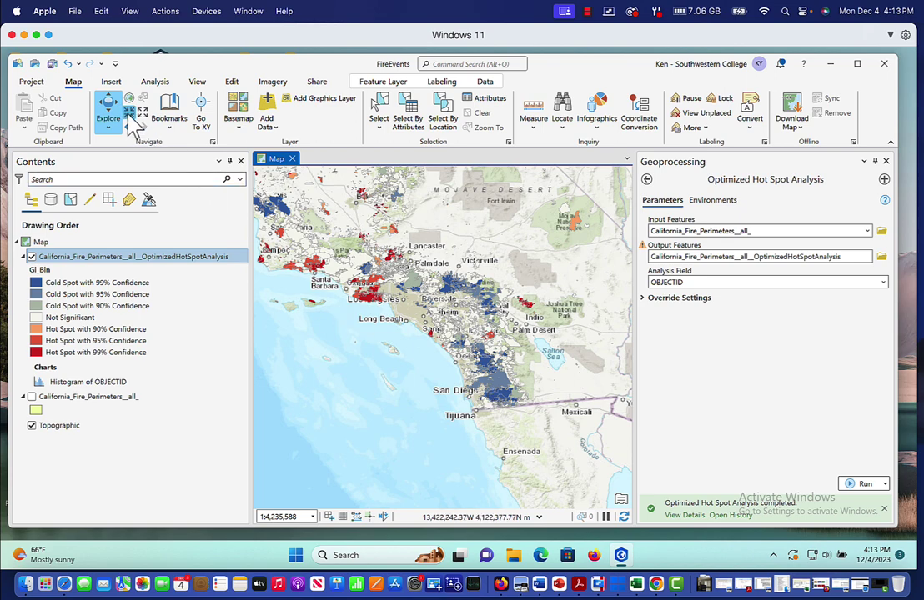
scroll(324, 299, up, 2)
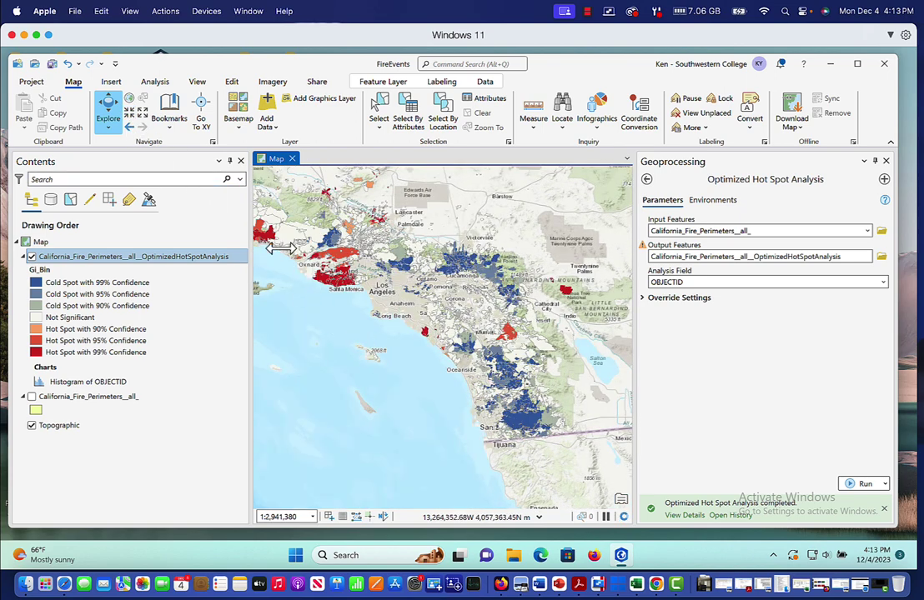
scroll(381, 336, up, 4)
Pan from San Diego up the coast to the Santa Monica and Oxnard area
drag(377, 336, 454, 359)
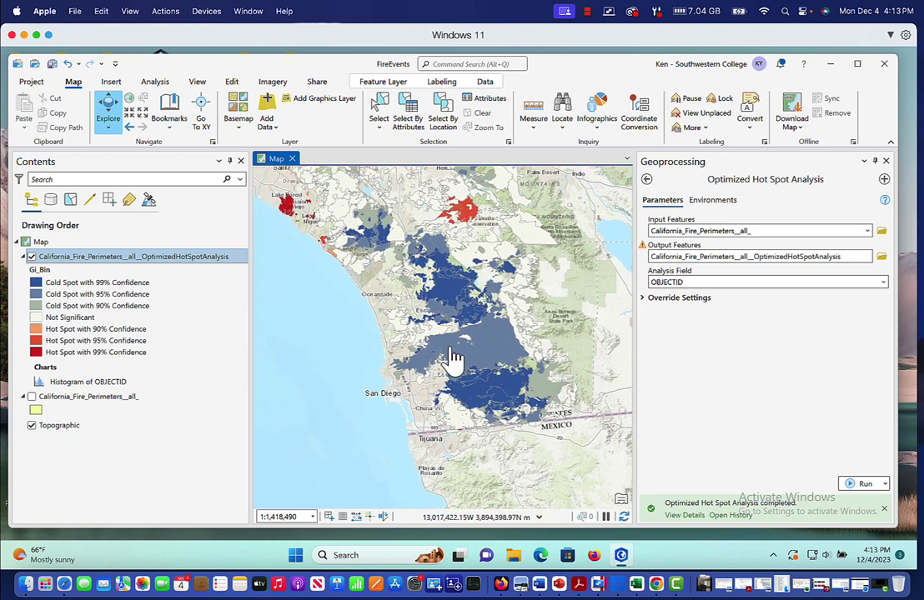
drag(418, 324, 462, 363)
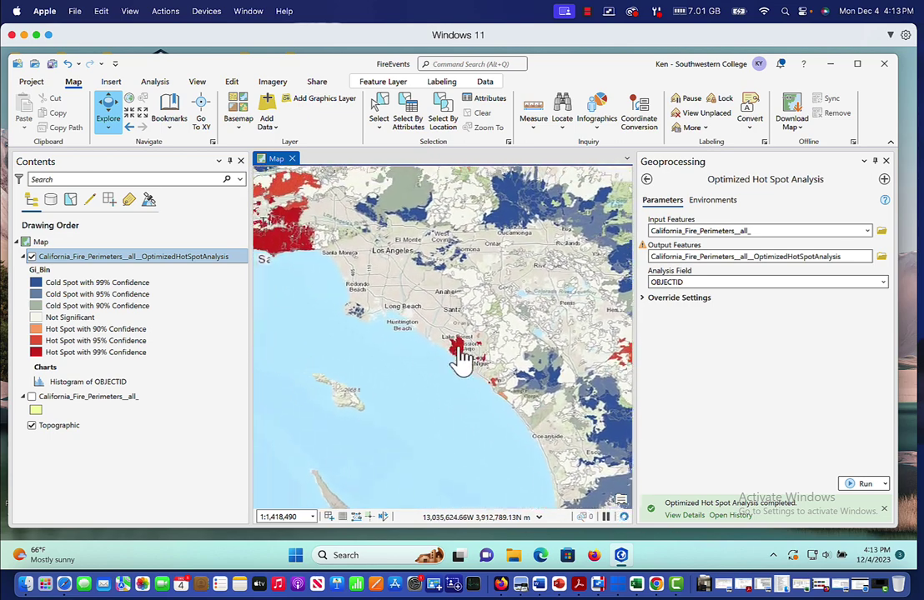
drag(427, 330, 488, 361)
drag(452, 324, 488, 344)
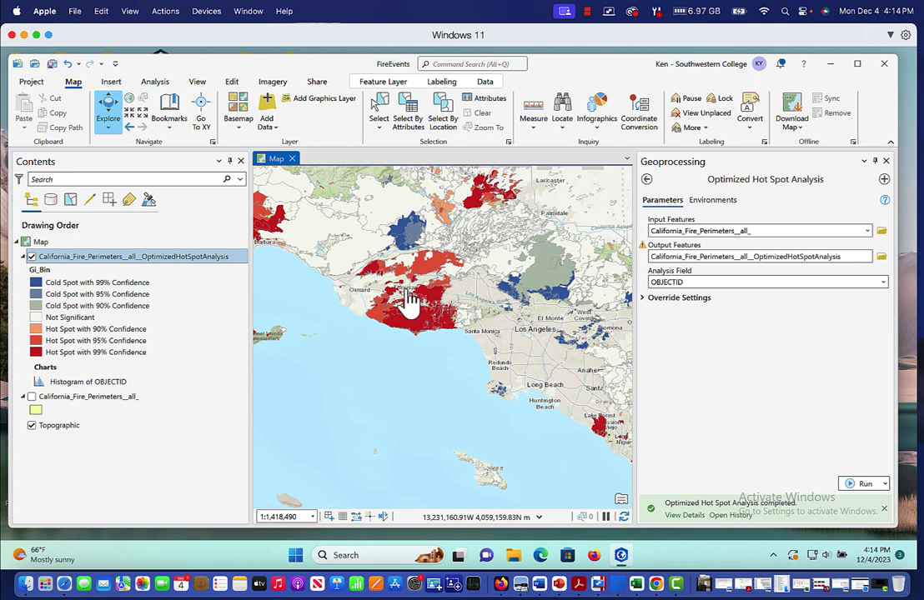
Pan past the offshore islands and north along the central coast toward the Bay Area
drag(406, 298, 474, 310)
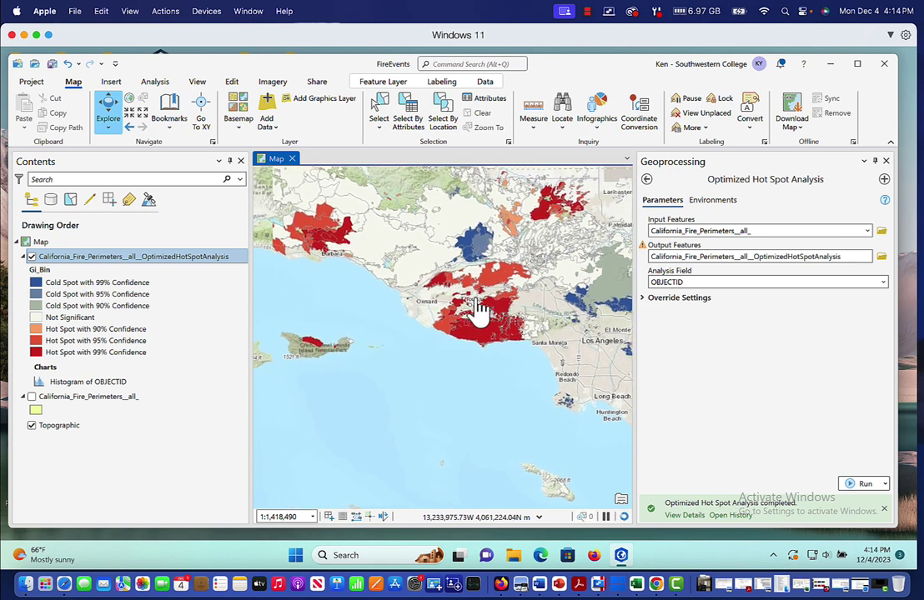
drag(418, 295, 514, 389)
drag(480, 330, 506, 415)
drag(475, 295, 496, 396)
drag(445, 322, 429, 289)
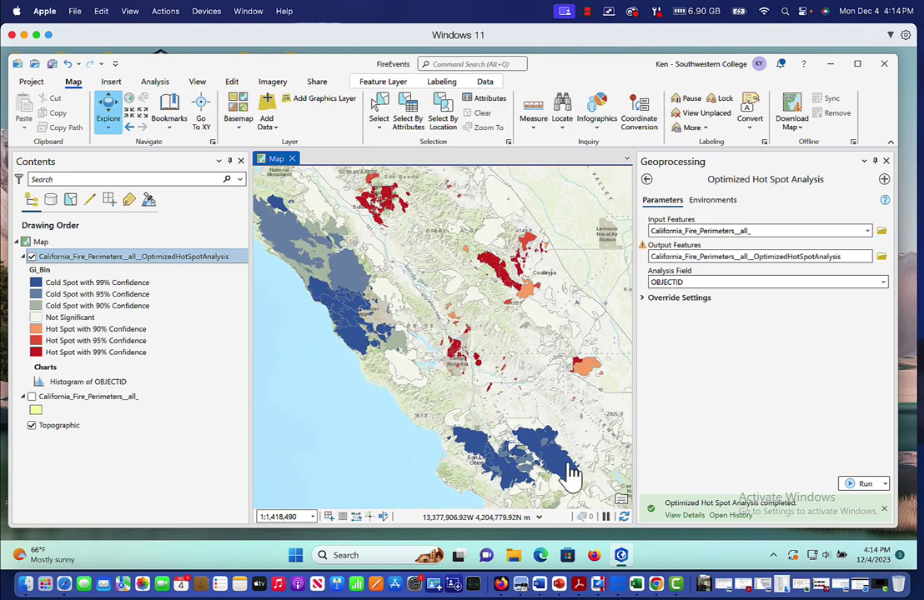
Pan back southeast to frame the area from Bakersfield to Oxnard
drag(588, 429, 477, 391)
key(Right)
key(Down)
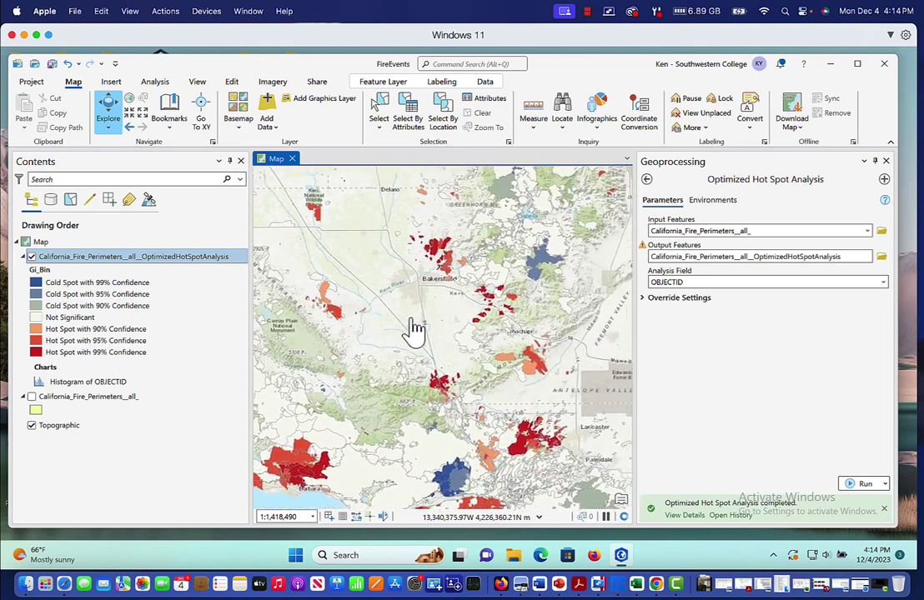
key(Left)
key(Down)
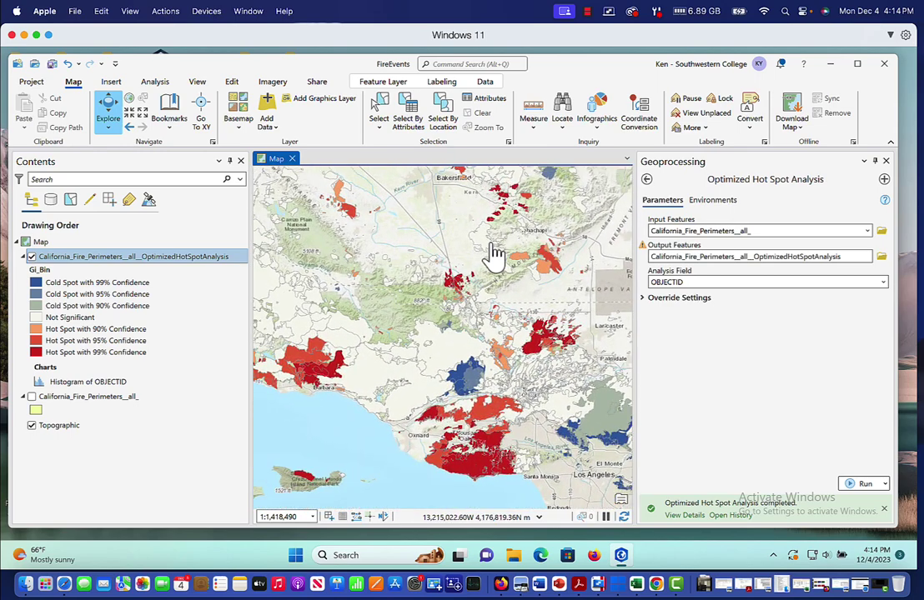